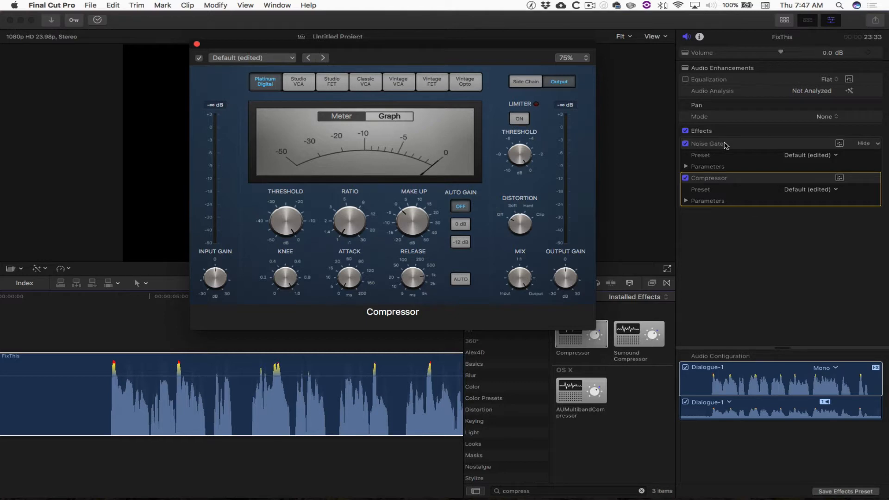
Step: Toggle the Noise Gate effect off and back on to compare the clip's sound
left_click(726, 145)
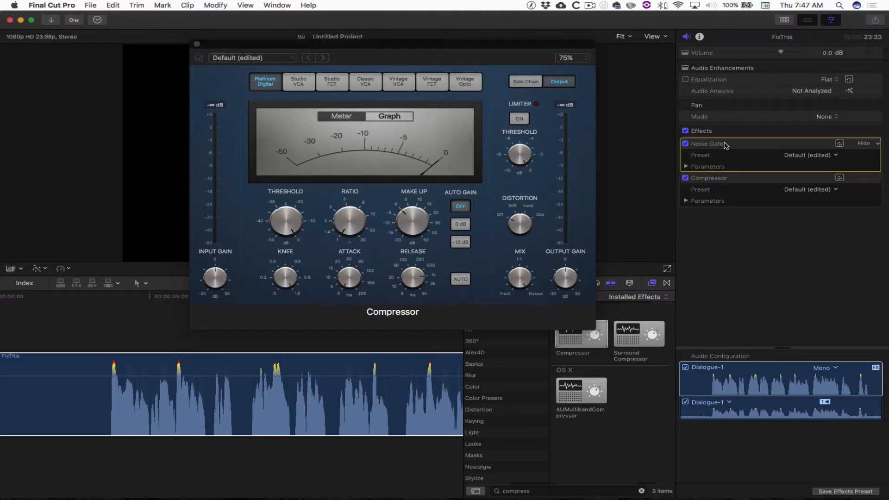
left_click(685, 144)
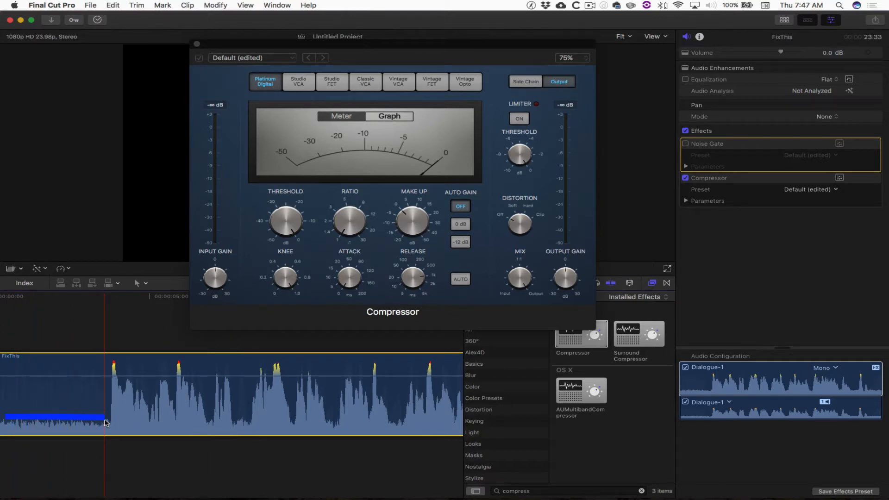
left_click(685, 144)
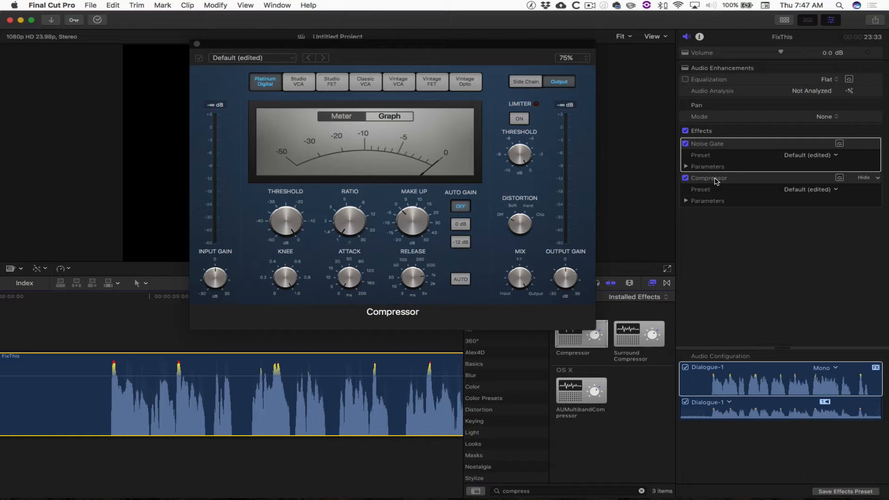
left_click(315, 232)
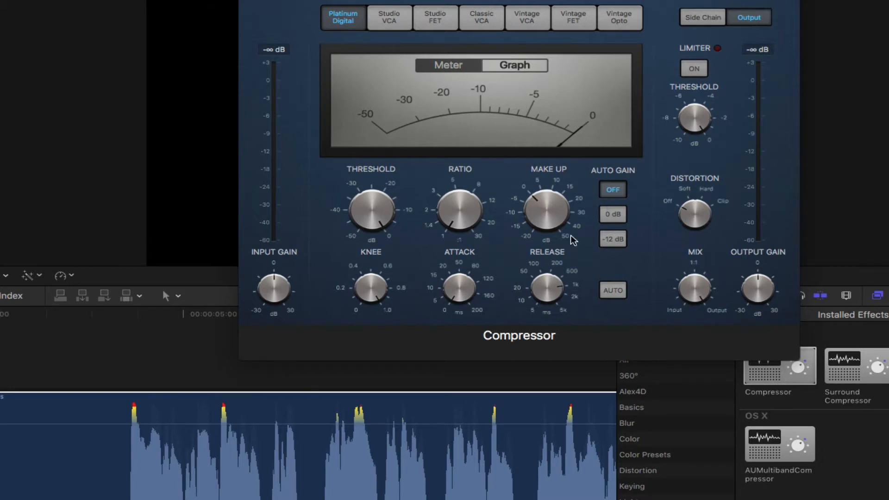
left_click(177, 436)
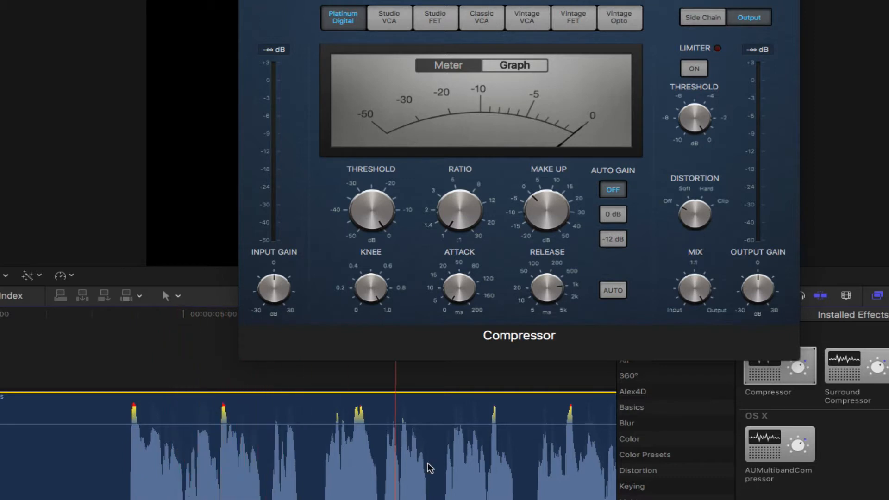
scroll(428, 462, "right", 10)
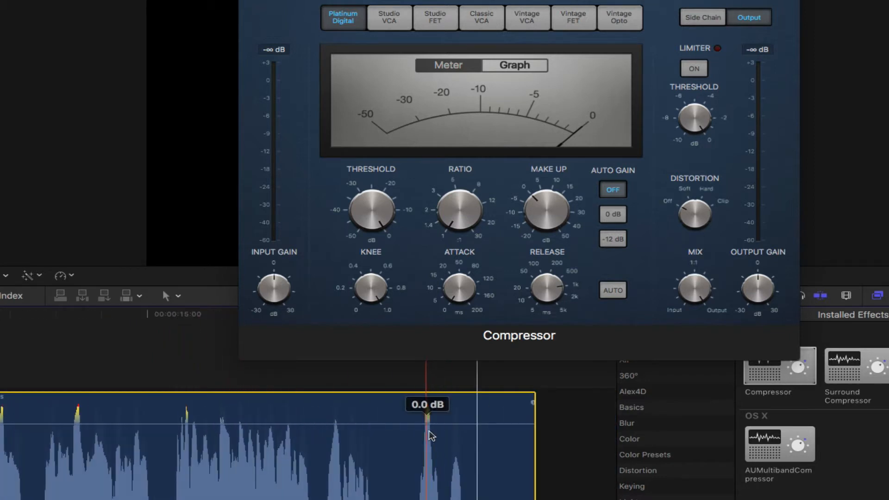
scroll(425, 417, "left", 10)
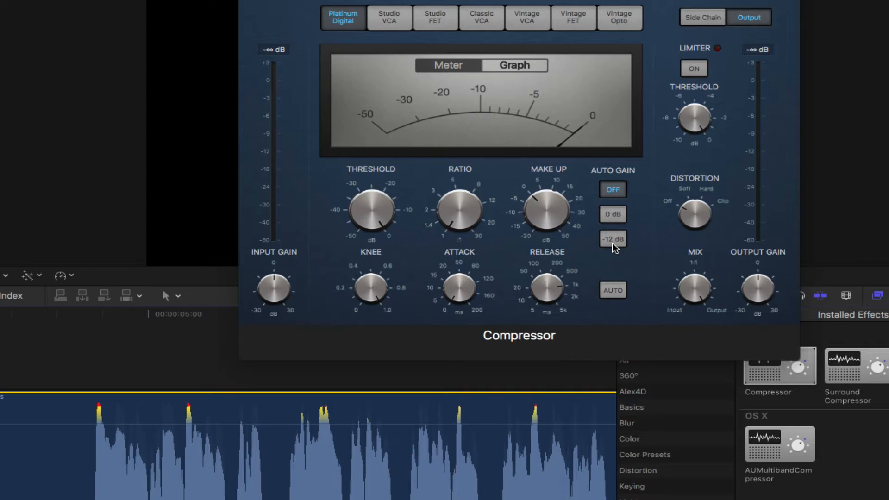
Step: Set the compressor threshold to 0.0 dB and switch the compressor's meter display to Graph
mouse_move(377, 211)
left_click_drag(366, 219, 373, 196)
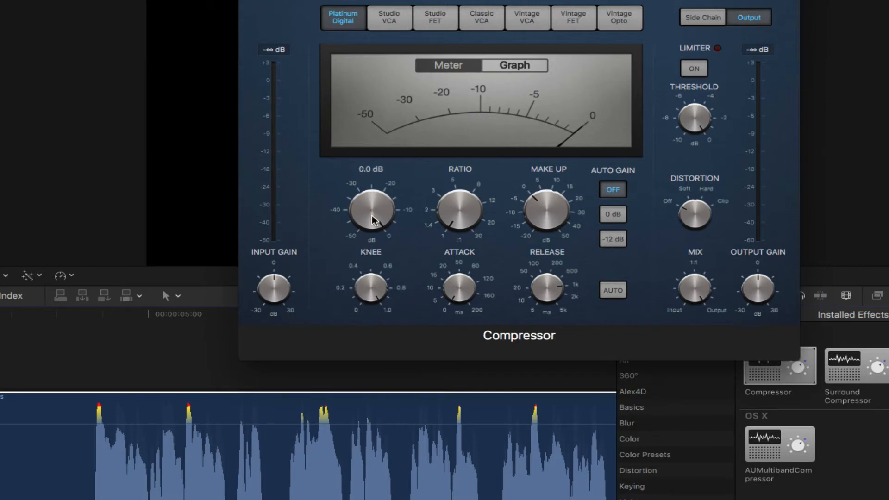
mouse_move(452, 196)
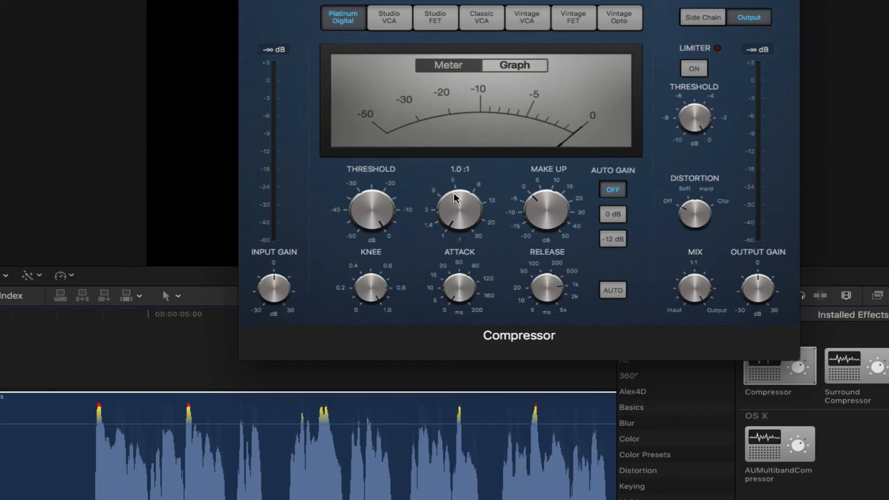
left_click(507, 65)
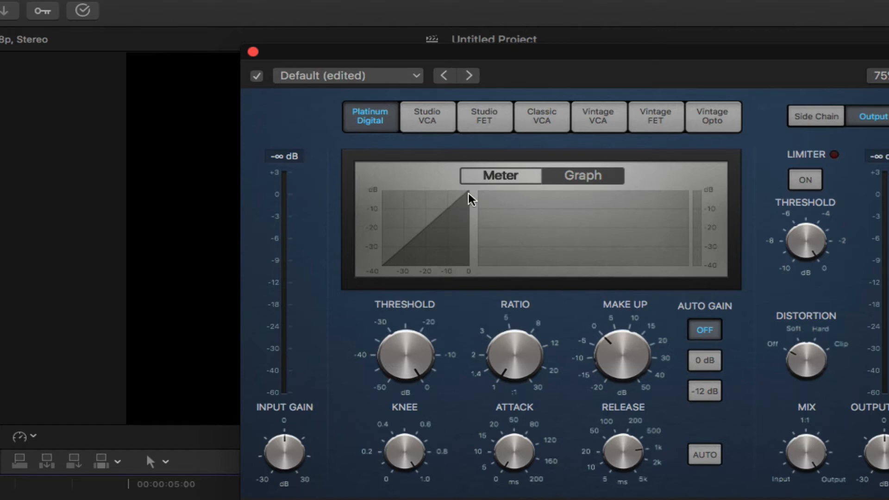
Step: Set the compressor ratio to 2.0:1
mouse_move(511, 353)
left_click_drag(505, 374, 494, 340)
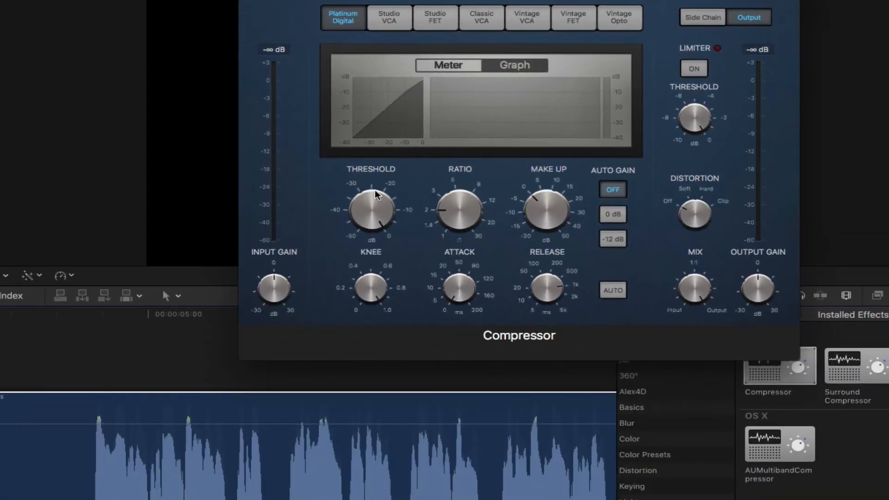
mouse_move(403, 347)
Step: Lower the compressor threshold to -10.0 dB
left_click_drag(370, 204, 365, 229)
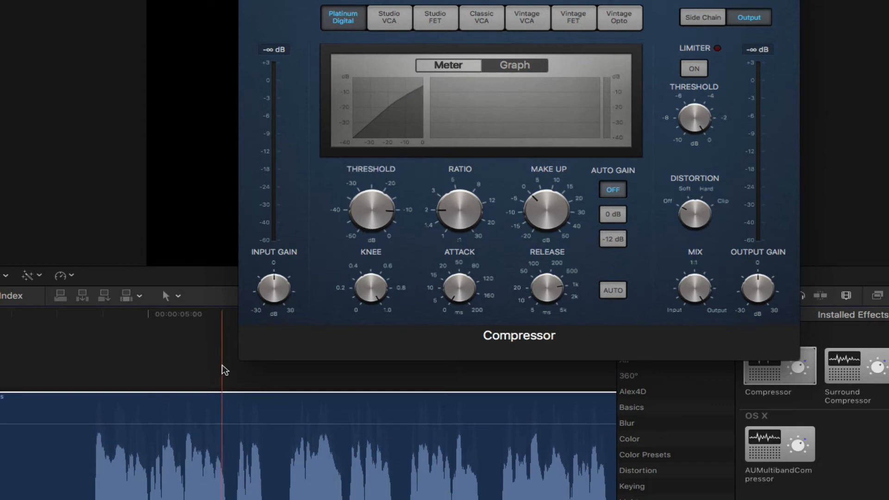
left_click_drag(391, 196, 382, 167)
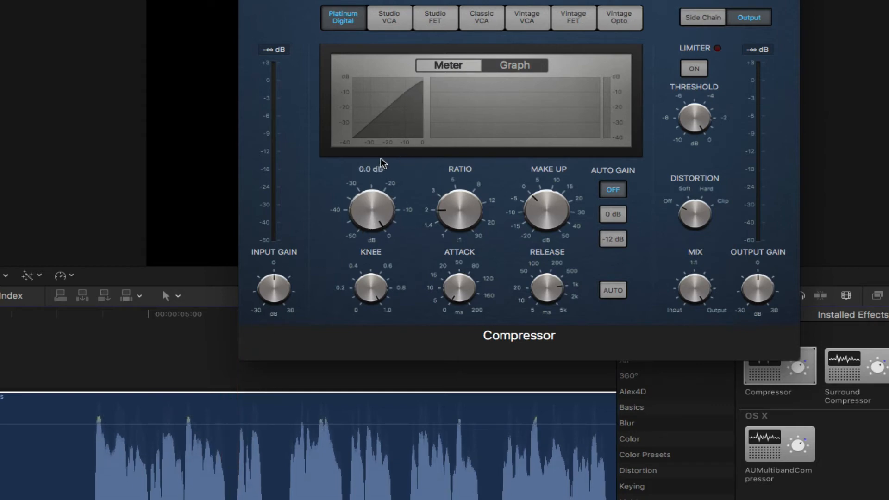
left_click_drag(364, 218, 360, 237)
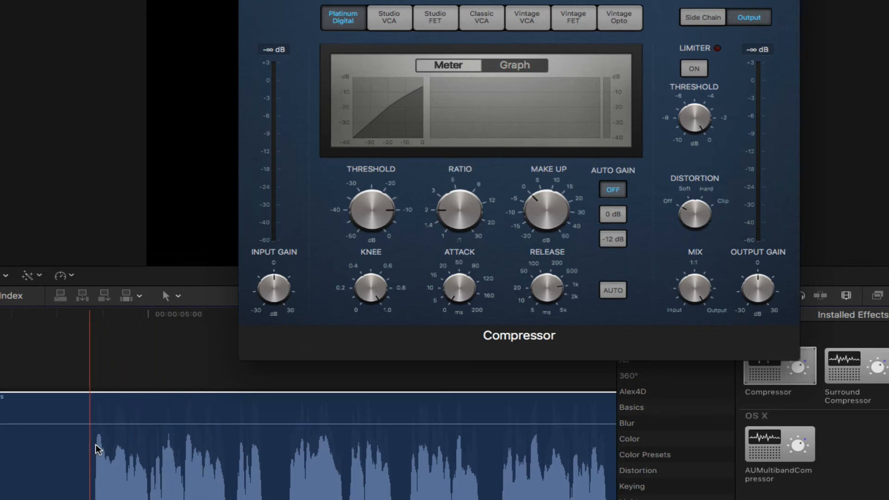
Step: Raise the compressor ratio to 11.0:1 and bring it back down to 2.0:1
mouse_move(455, 214)
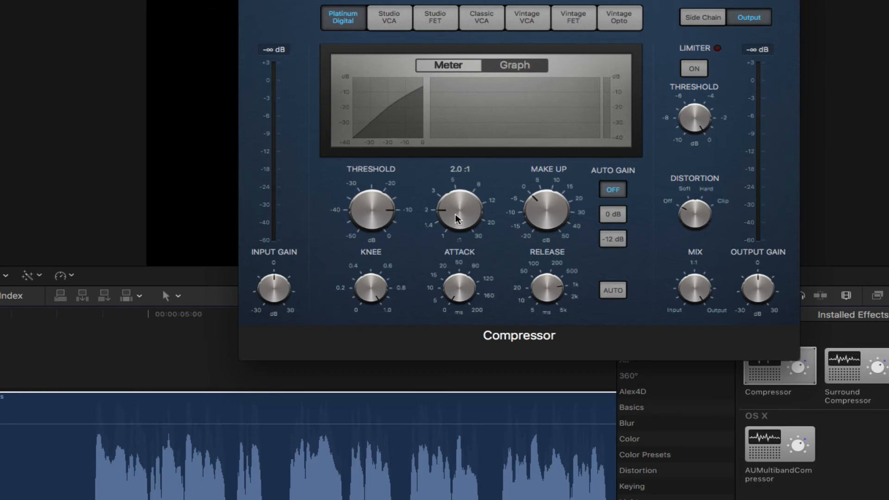
left_click_drag(452, 215, 466, 143)
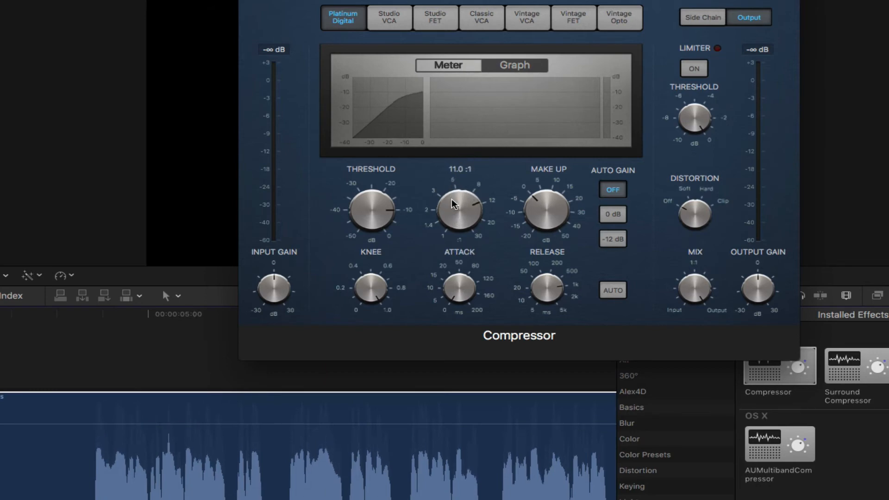
left_click_drag(453, 204, 455, 191)
left_click_drag(452, 207, 460, 319)
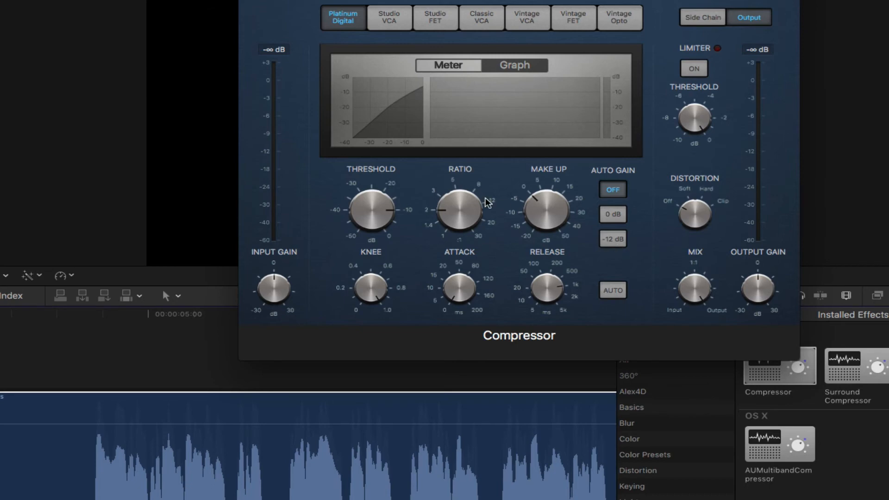
Step: Set the compressor's Auto Gain to -12 dB
mouse_move(376, 209)
mouse_move(458, 205)
left_click(614, 239)
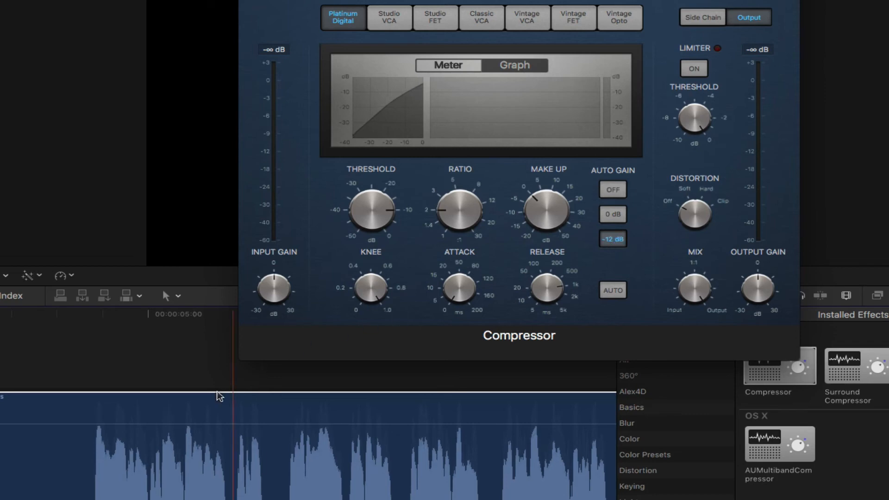
Step: Lower the threshold to about -20 dB and raise the compression ratio
scroll(163, 436, "right", 5)
scroll(163, 435, "right", 10)
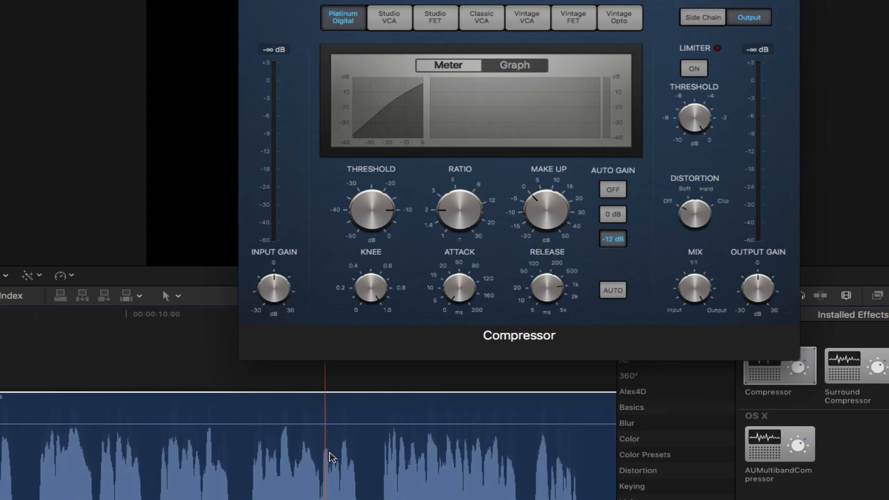
scroll(279, 440, "right", 8)
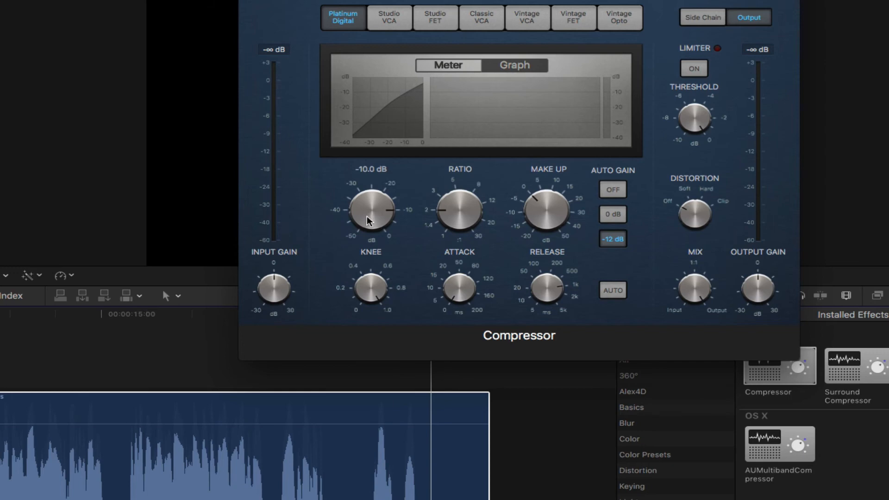
left_click_drag(367, 217, 371, 236)
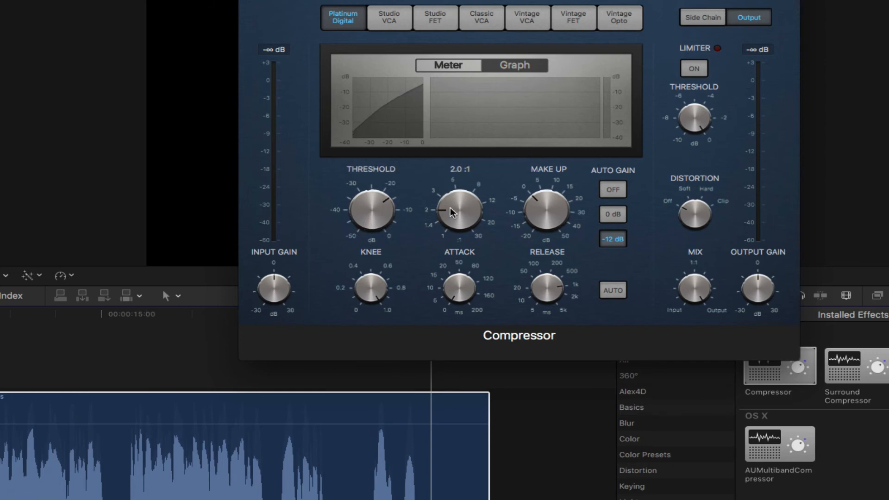
left_click_drag(450, 207, 457, 188)
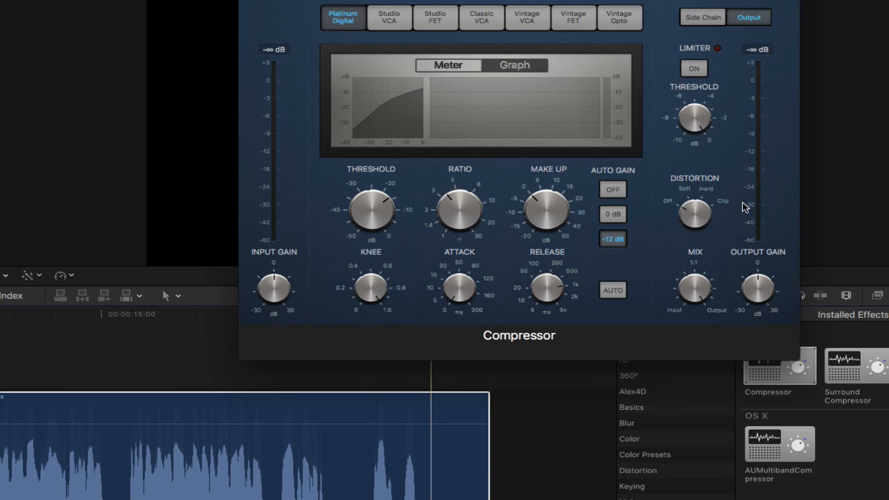
Step: Set the compressor's output gain to +1.5 dB and fine-tune the ratio
mouse_move(752, 287)
left_click_drag(751, 287, 751, 282)
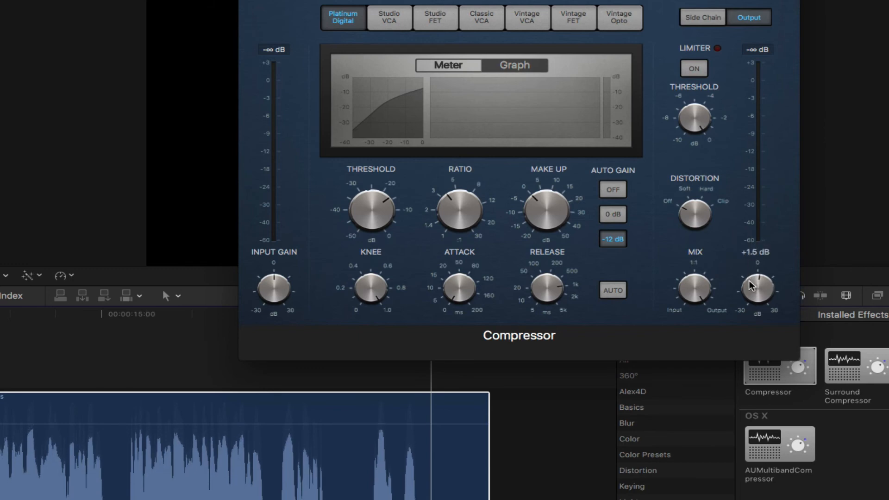
left_click_drag(456, 214, 455, 203)
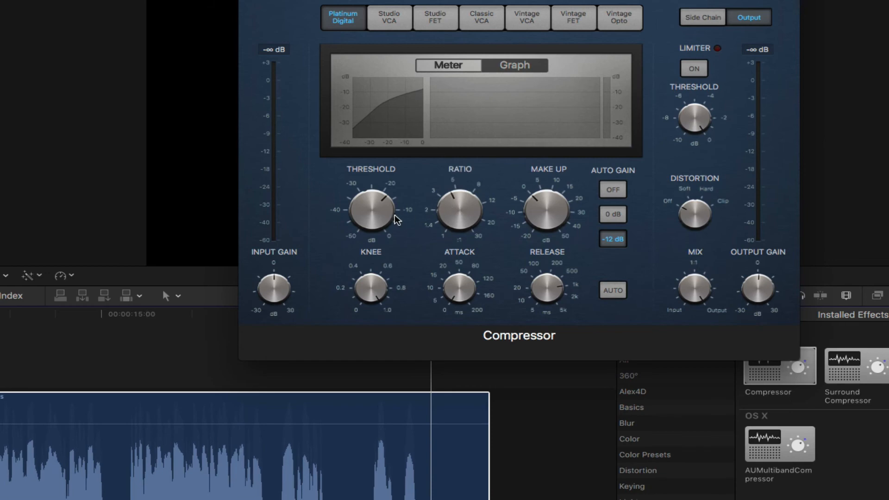
Step: Set the compressor threshold to -20.5 dB and nudge the output gain slightly
mouse_move(373, 215)
left_click_drag(373, 216, 373, 224)
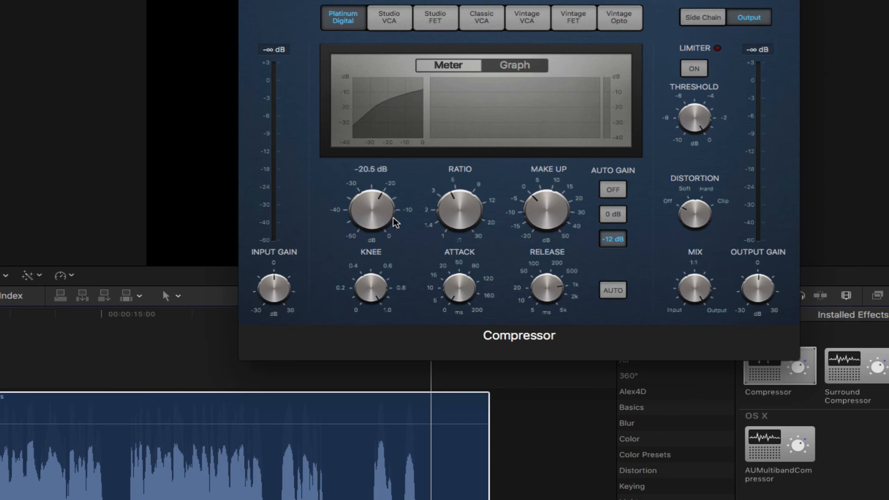
left_click_drag(758, 298, 755, 293)
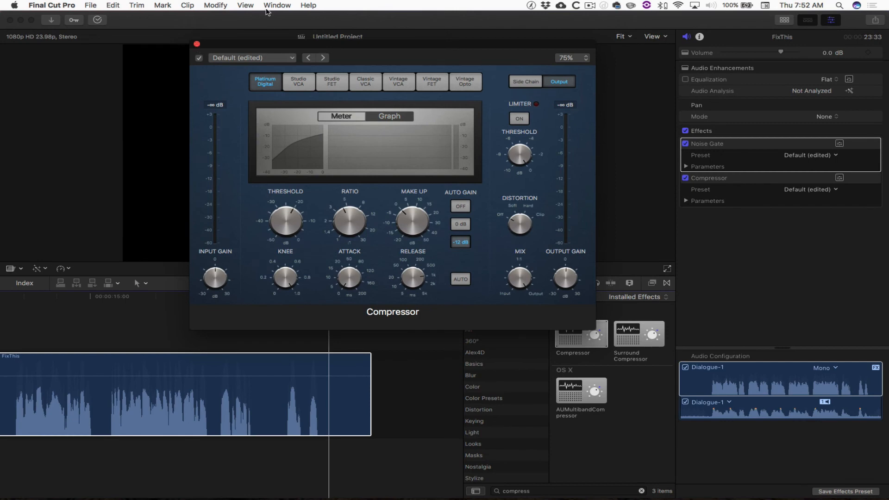
Step: Close the Compressor window and hide the inspector and effects browser to enlarge the timeline
left_click(197, 45)
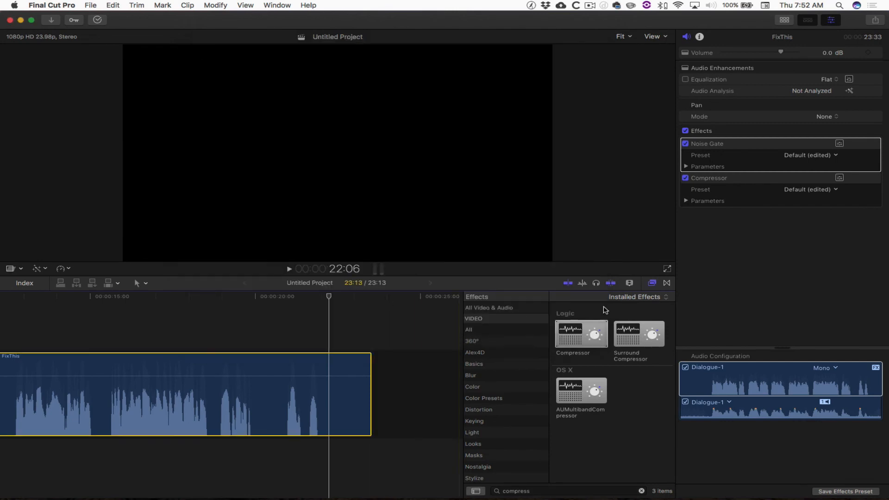
left_click(831, 20)
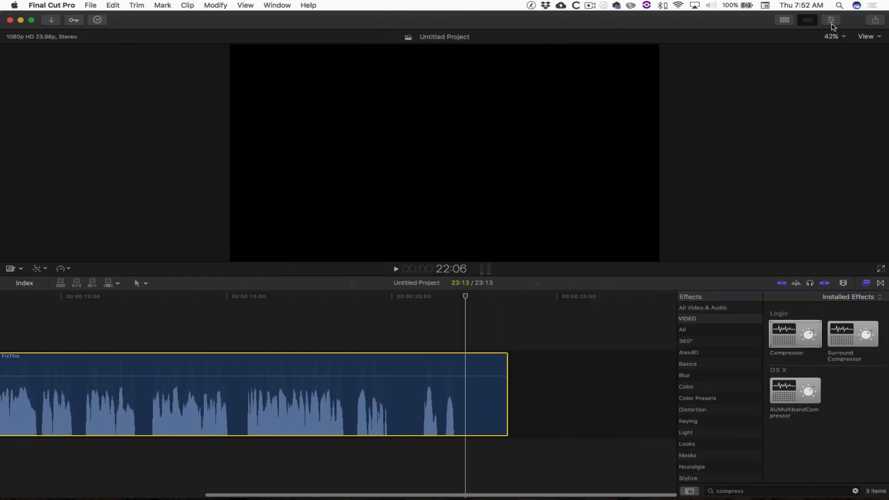
left_click(867, 283)
scroll(870, 286, "left", 5)
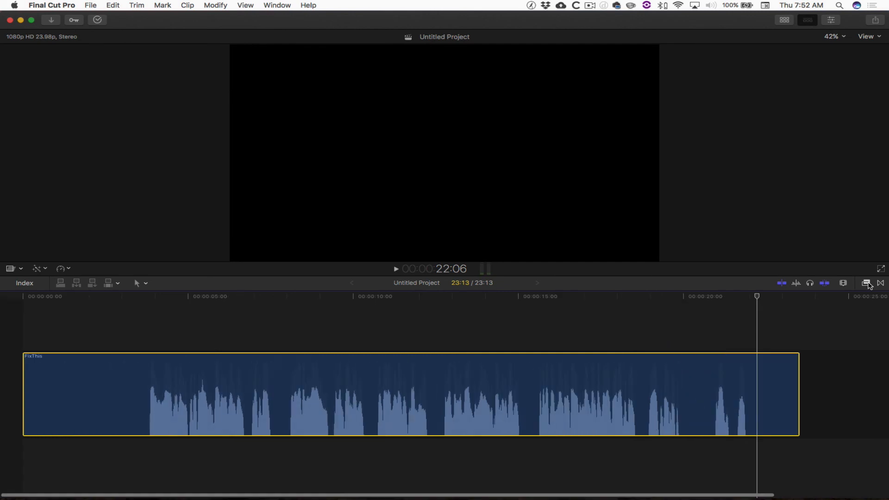
Step: Select the FixThis audio clip in the timeline and reopen the inspector
left_click(818, 313)
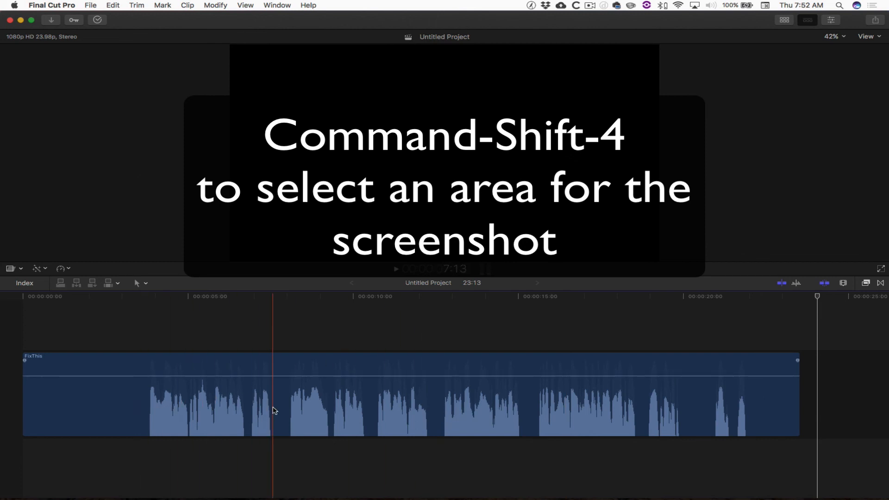
left_click(273, 409)
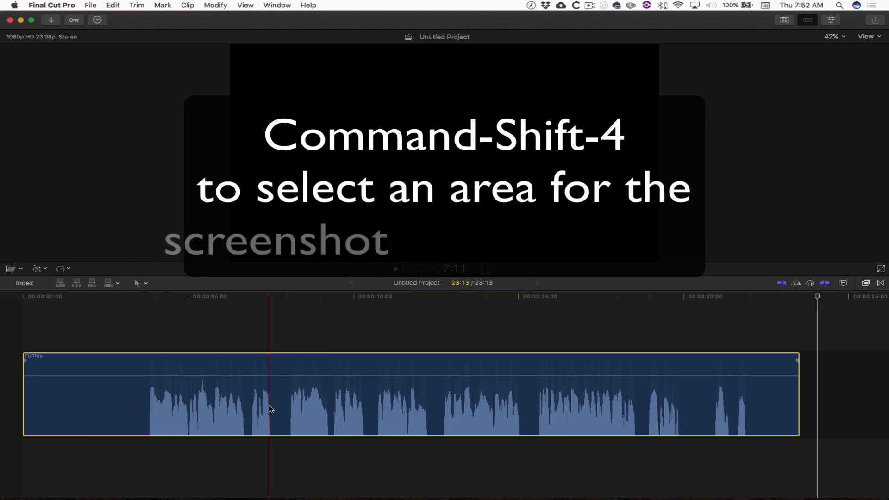
key("super+4")
Step: Disable the Noise Gate and Compressor effects and re-enable them to compare processed and unprocessed audio
left_click(686, 143)
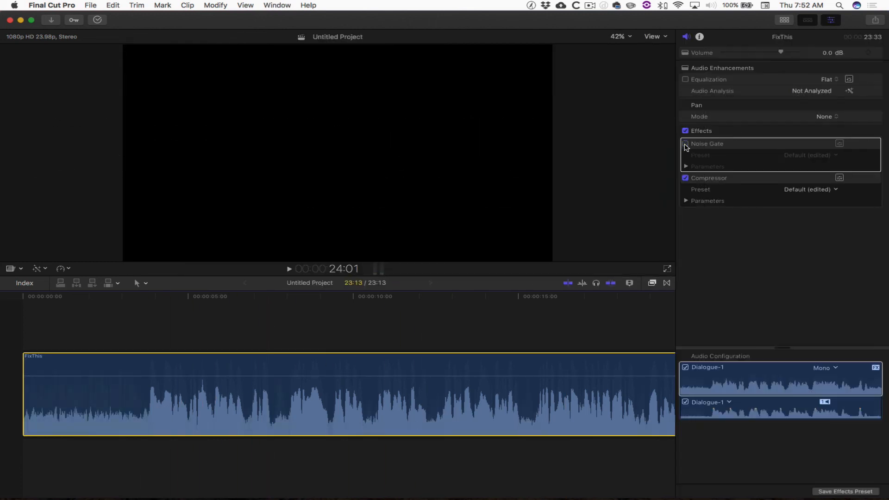
left_click(685, 179)
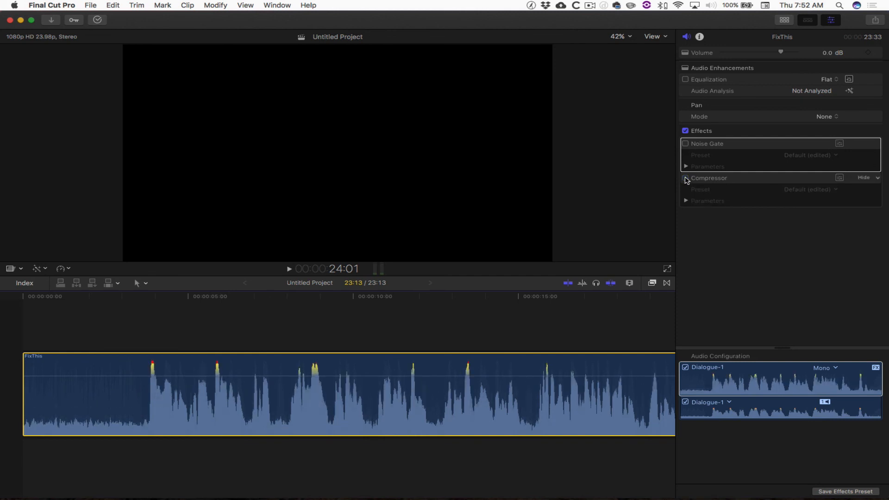
left_click(686, 179)
left_click(686, 144)
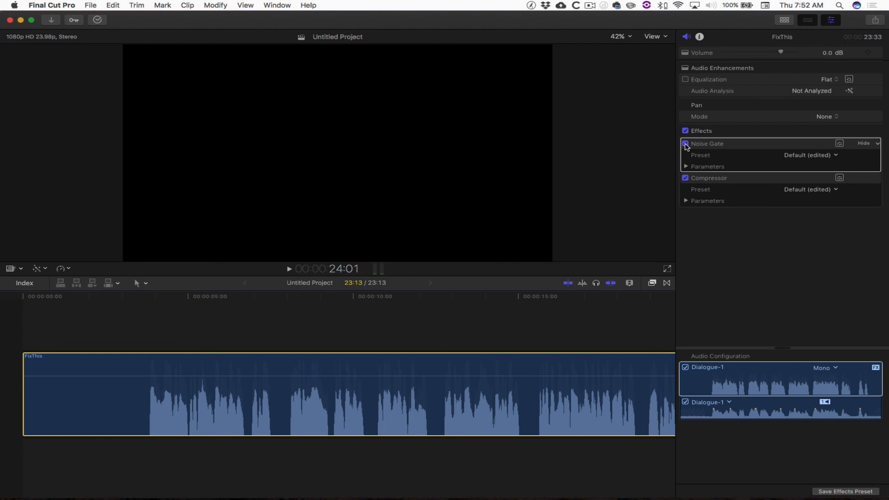